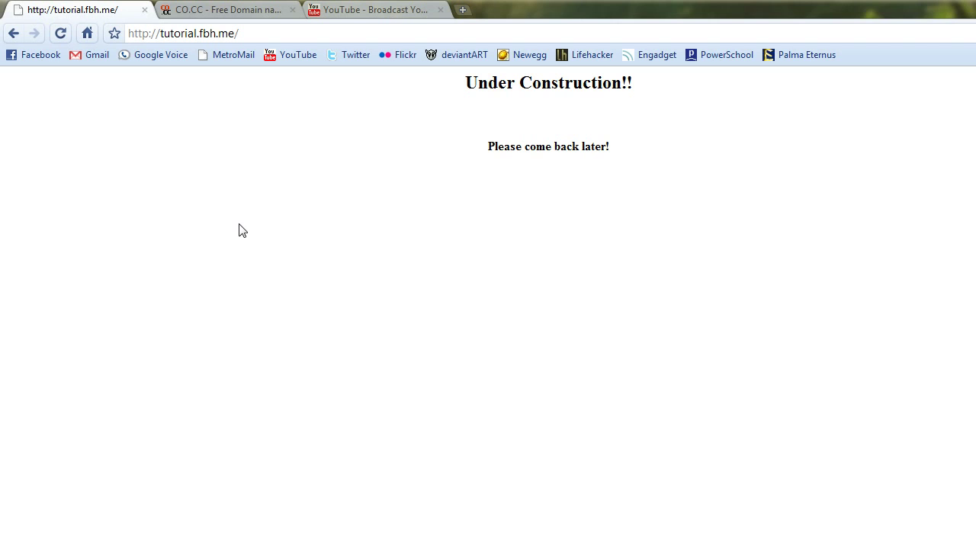
# Open DirectAdmin on port 2222 and reach Domain Setup's Create Domain form
pyautogui.click(282, 33)
pyautogui.click(284, 32)
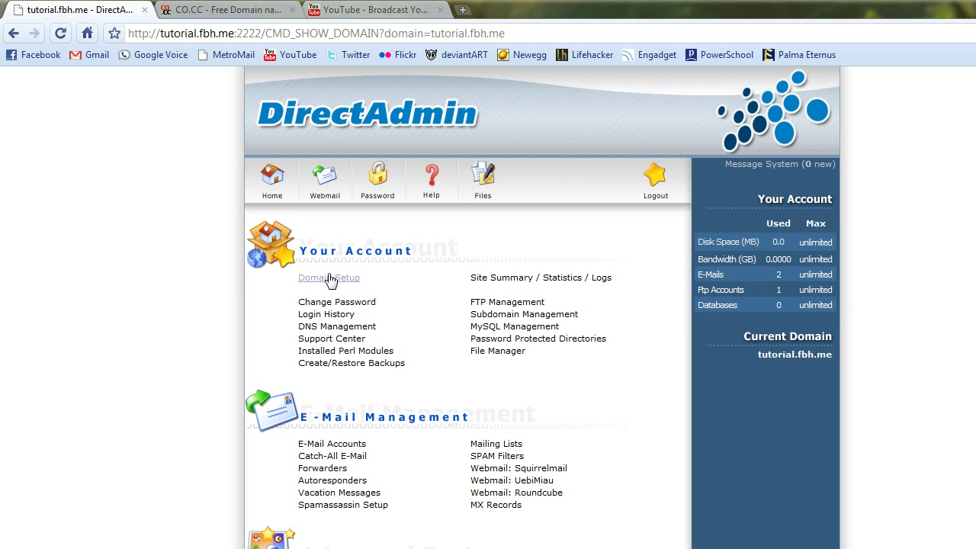
pyautogui.click(330, 277)
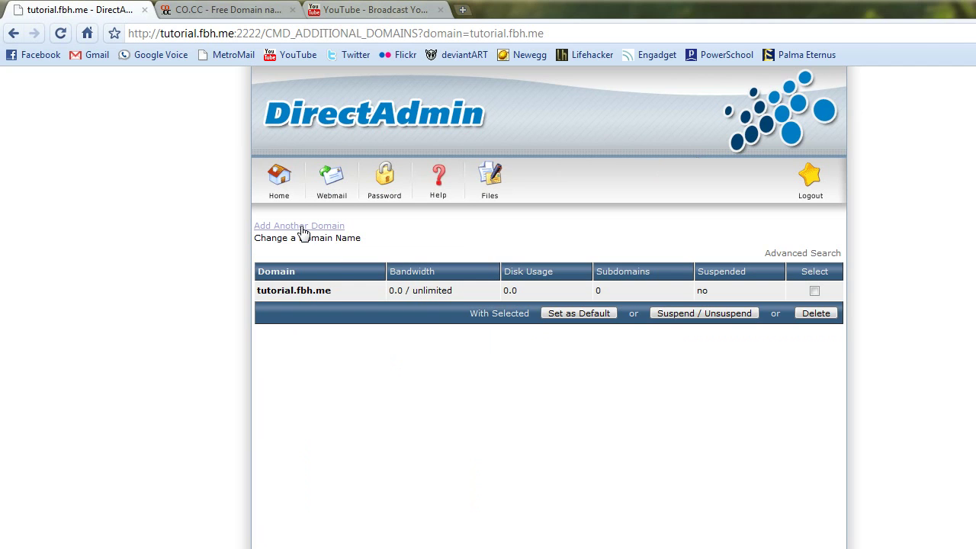
pyautogui.click(302, 227)
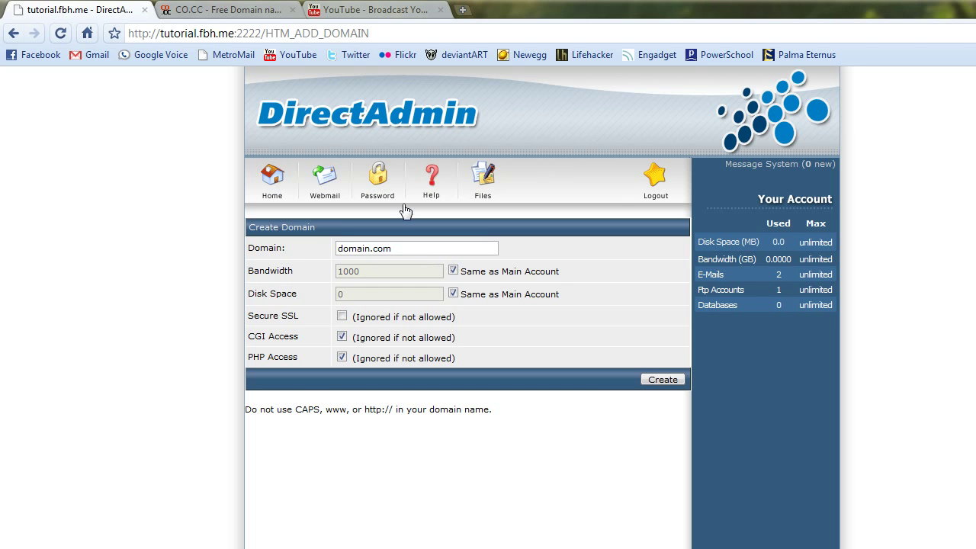
# Confirm fbhtuts.co.cc is available on CO.CC and proceed to its registration sign-in
pyautogui.click(243, 10)
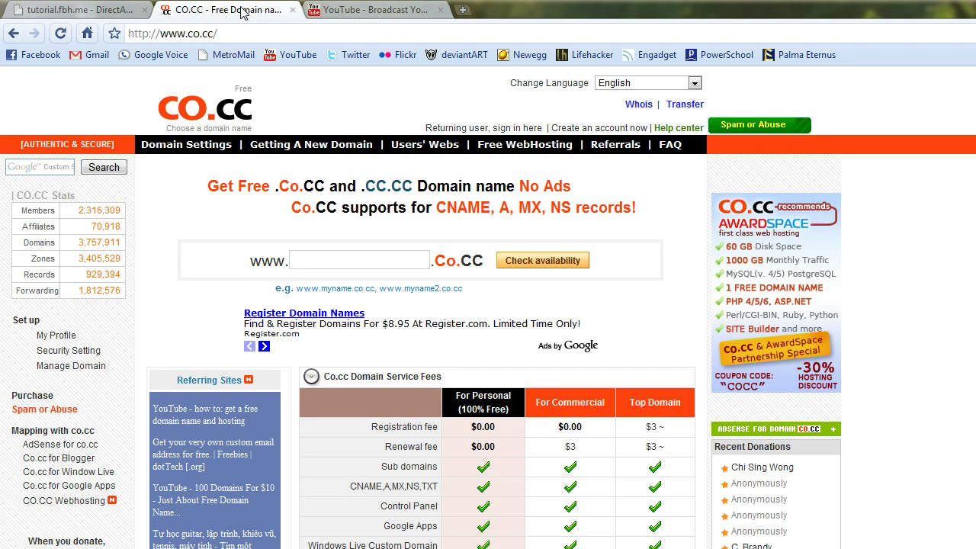
pyautogui.click(342, 257)
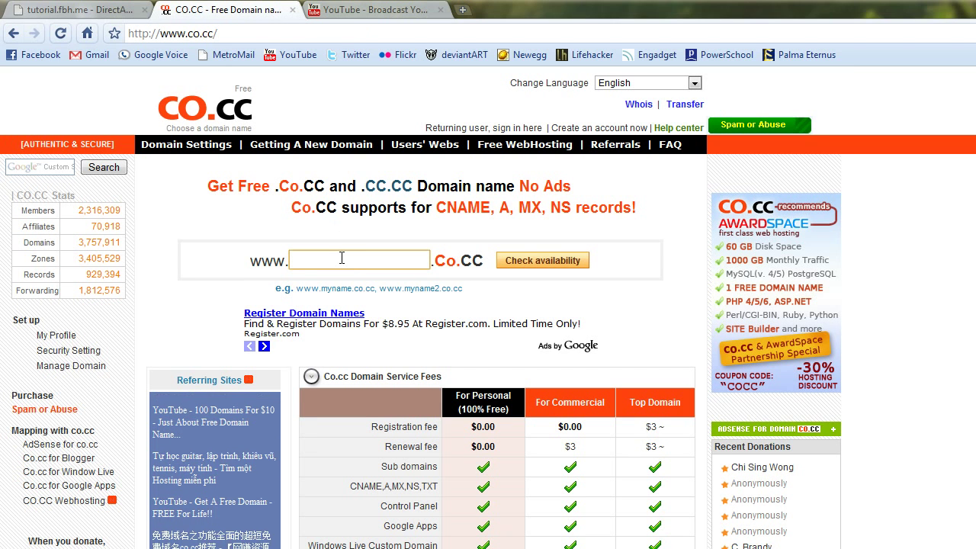
pyautogui.write('fbhtuts')
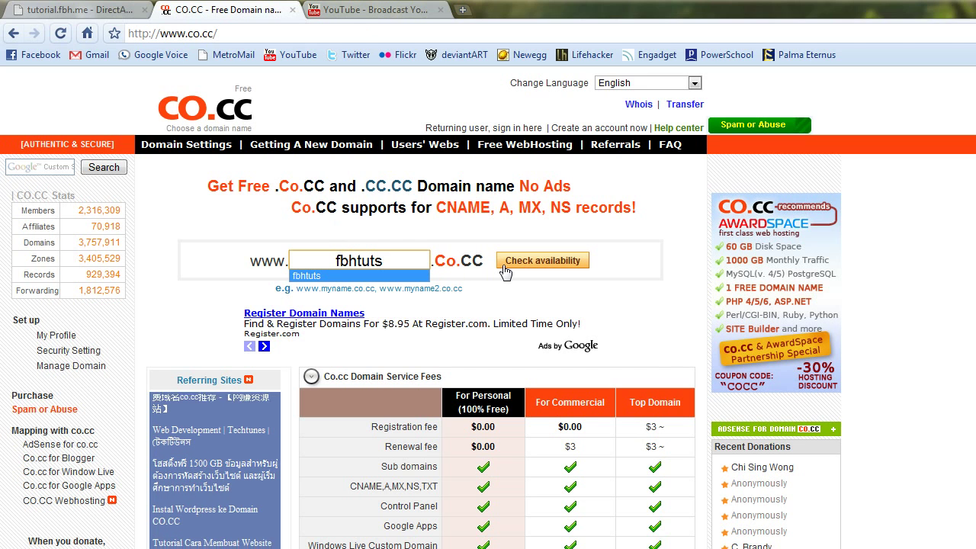
pyautogui.click(504, 262)
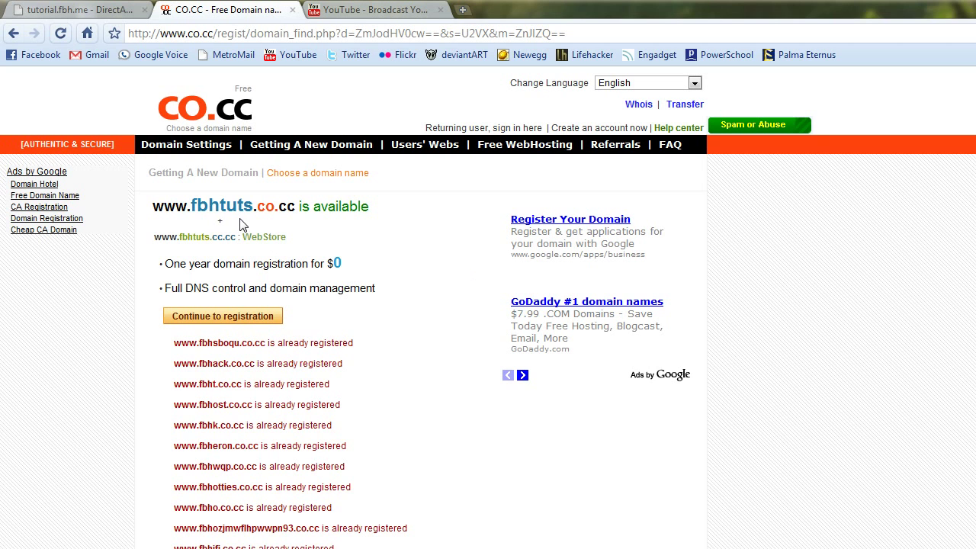
pyautogui.click(241, 320)
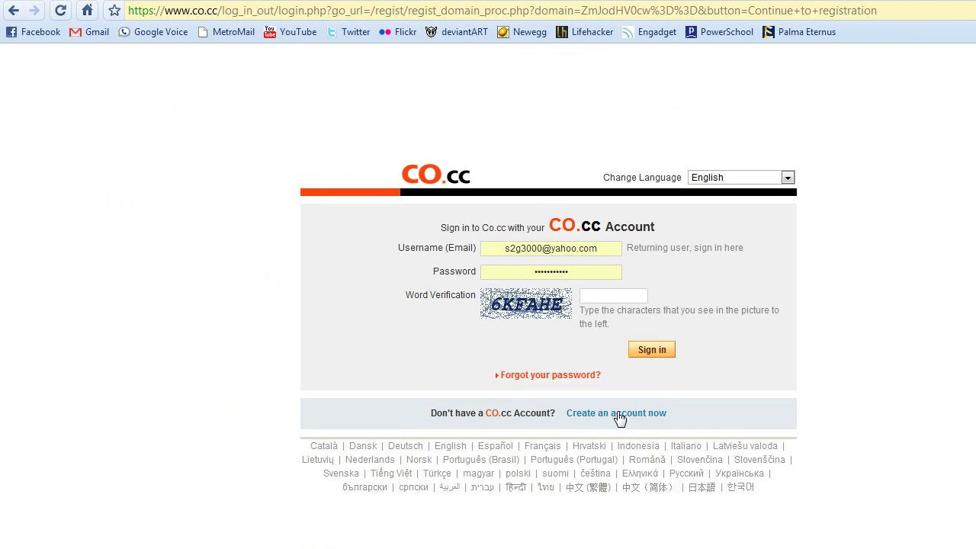
# Start a new CO.CC account, entering the first name, last name and e-mail address
pyautogui.click(618, 415)
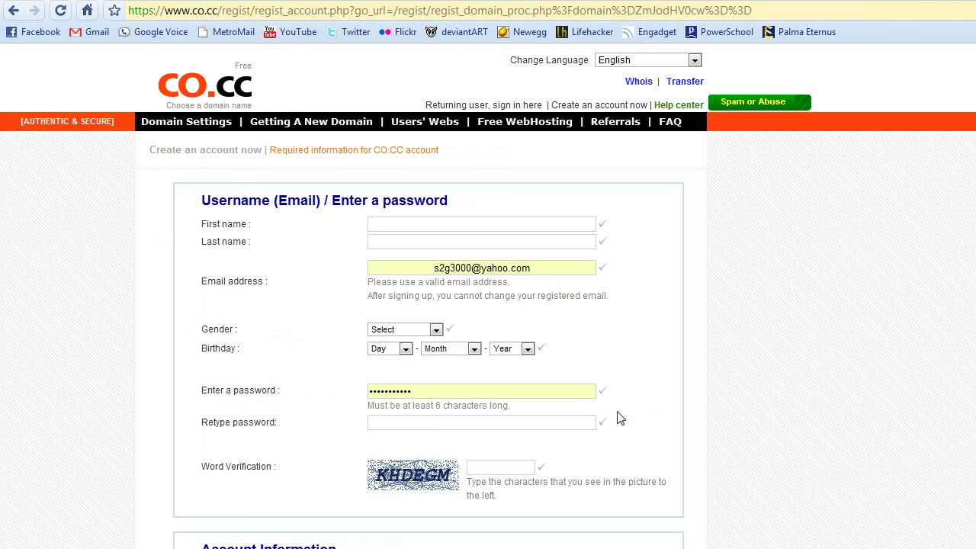
pyautogui.click(487, 224)
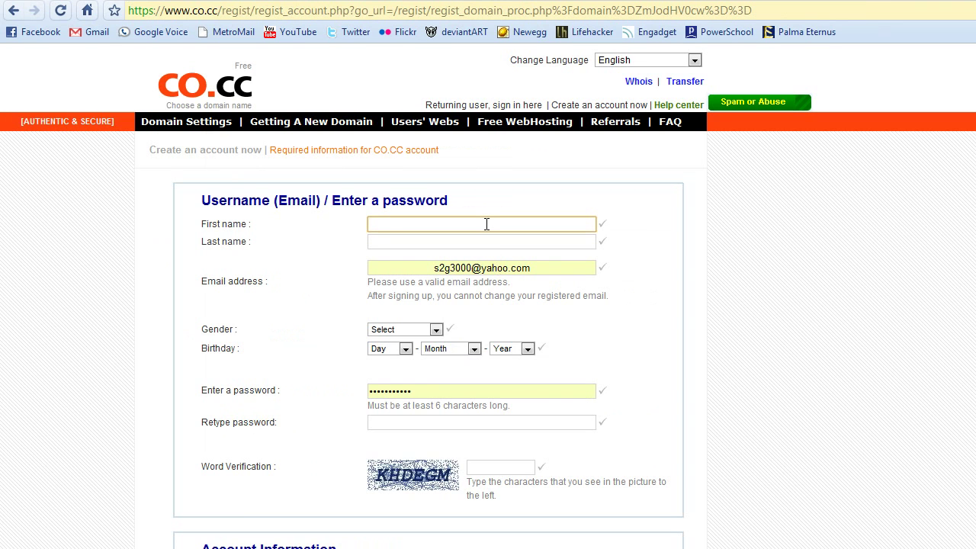
pyautogui.write('FBH')
pyautogui.press('Tab')
pyautogui.write('Tuts')
pyautogui.press('Tab')
pyautogui.press('BackSpace')
pyautogui.click(486, 267)
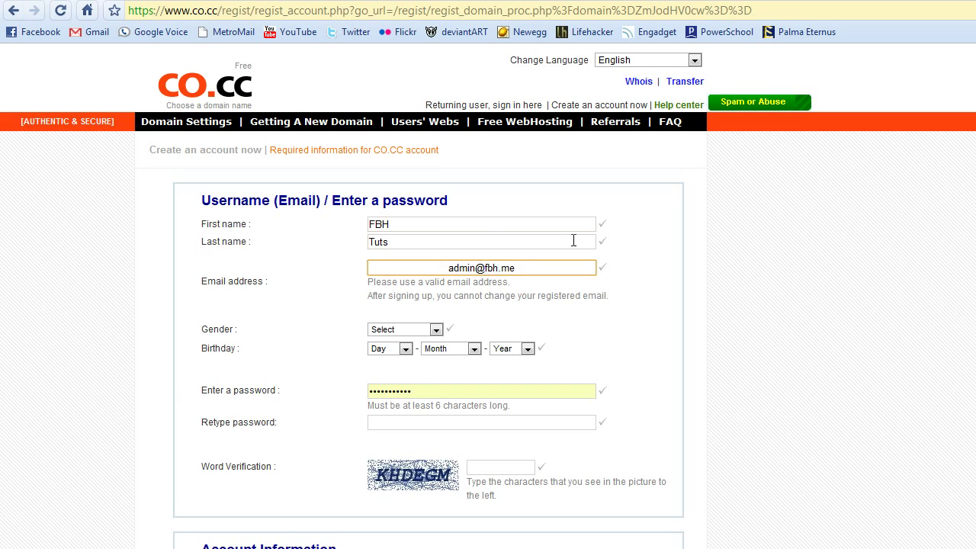
pyautogui.write('tutorial.')
# Set the account gender to Male and fill in the birth date
pyautogui.scroll(-1, 453, 340)
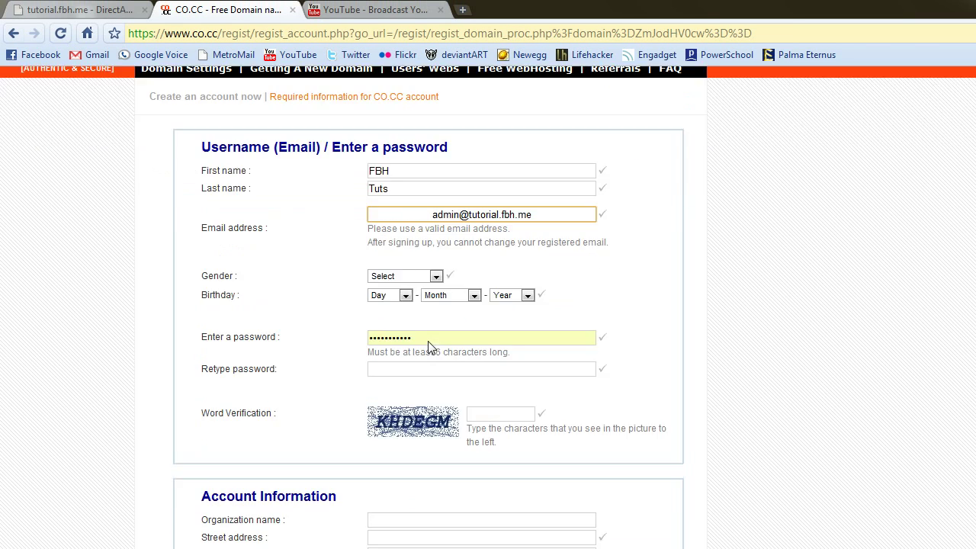
pyautogui.click(418, 276)
pyautogui.click(412, 306)
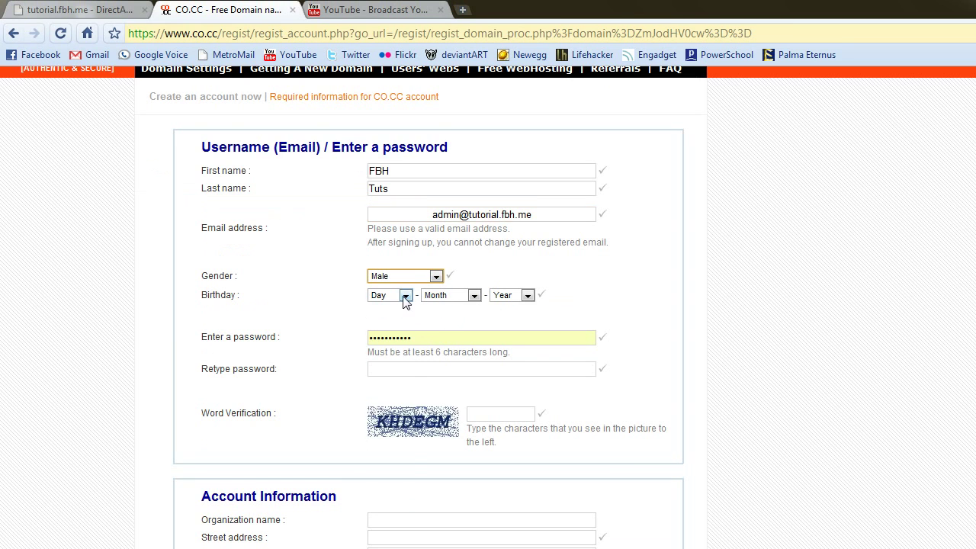
pyautogui.click(381, 429)
pyautogui.click(450, 272)
pyautogui.click(448, 359)
pyautogui.click(503, 273)
pyautogui.scroll(-3, 509, 412)
pyautogui.scroll(-4, 509, 412)
pyautogui.click(511, 404)
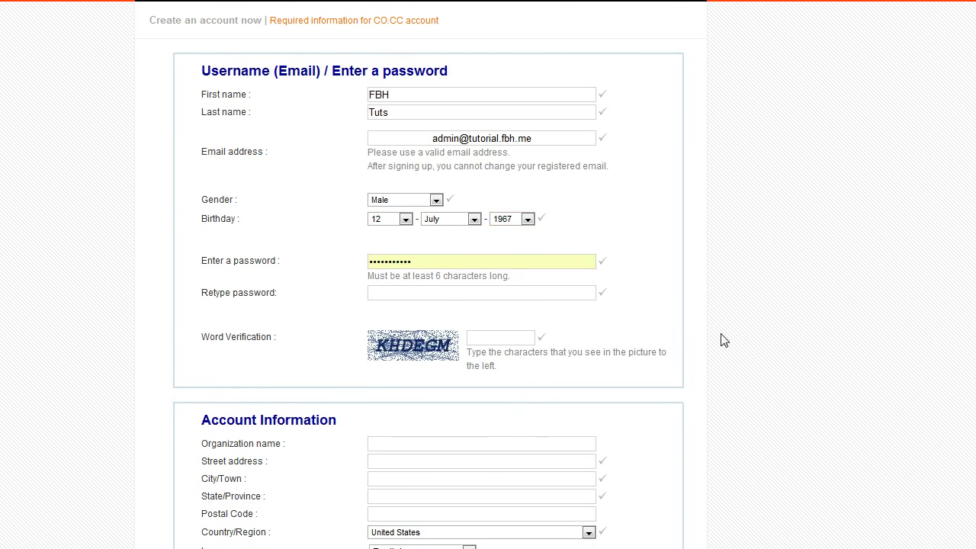
pyautogui.scroll(-1, 722, 335)
pyautogui.scroll(-1, 683, 323)
pyautogui.scroll(-1, 686, 323)
pyautogui.scroll(1, 534, 229)
# Enter the account password twice and the verification characters
pyautogui.hotkey('ctrl', 'shift', 'b')
pyautogui.click(347, 143)
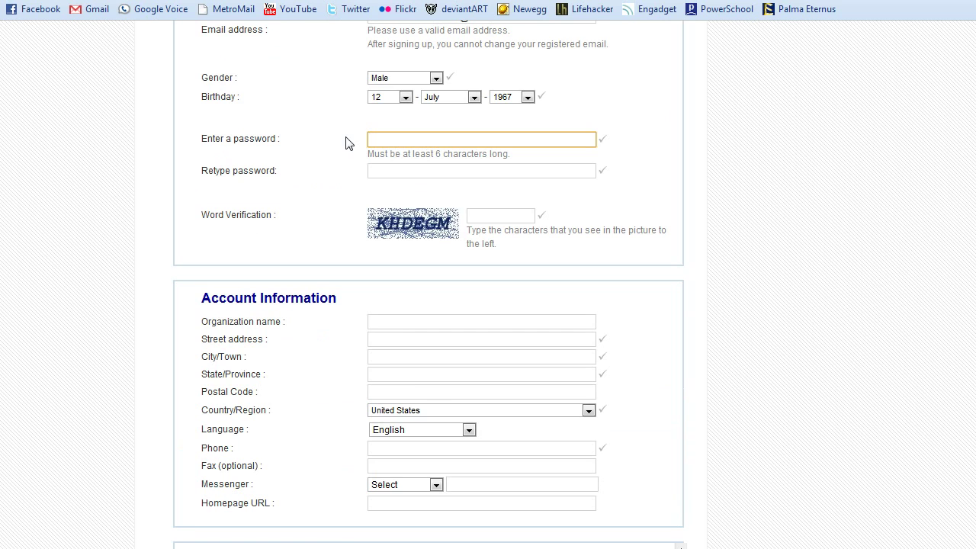
pyautogui.write('password')
pyautogui.press('Tab')
pyautogui.write('passord')
pyautogui.scroll(-1, 347, 145)
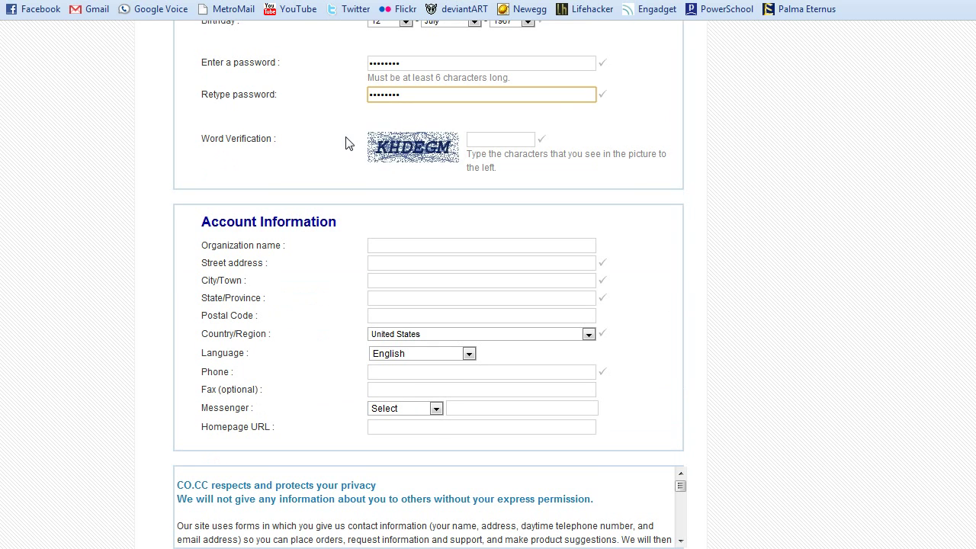
pyautogui.click(496, 142)
pyautogui.write('KHDEGM')
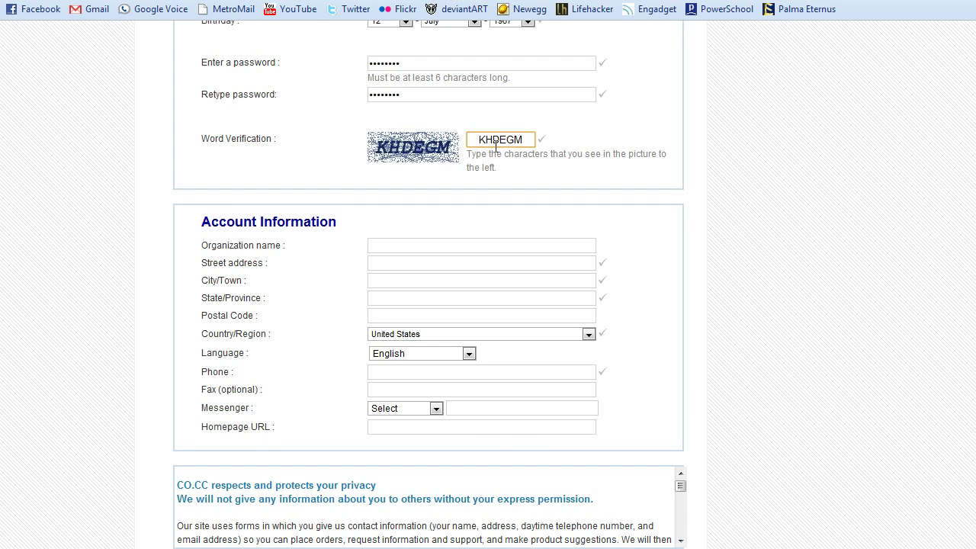
pyautogui.scroll(-1, 495, 145)
pyautogui.scroll(-1, 495, 145)
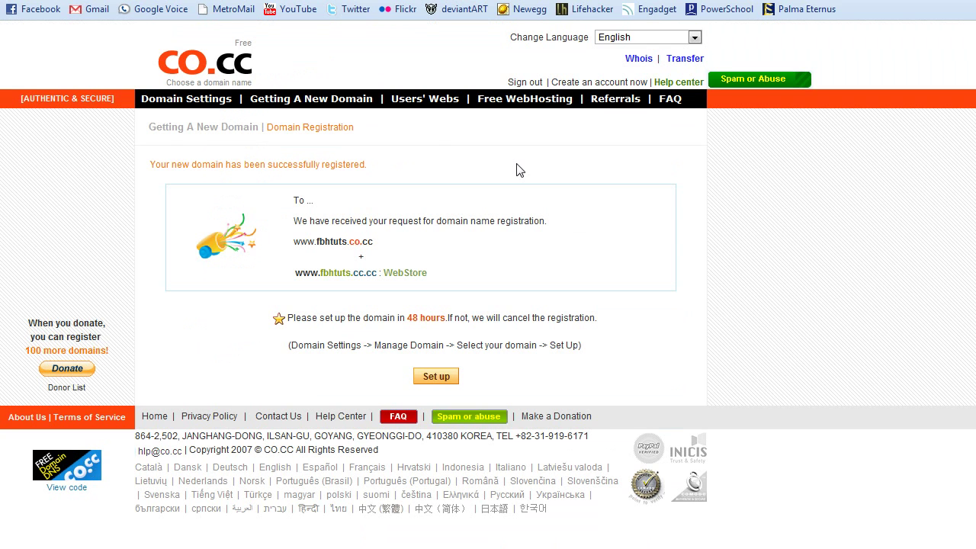
# Open Manage Domain for fbhtuts.co.cc and bring its four service options into view
pyautogui.click(436, 377)
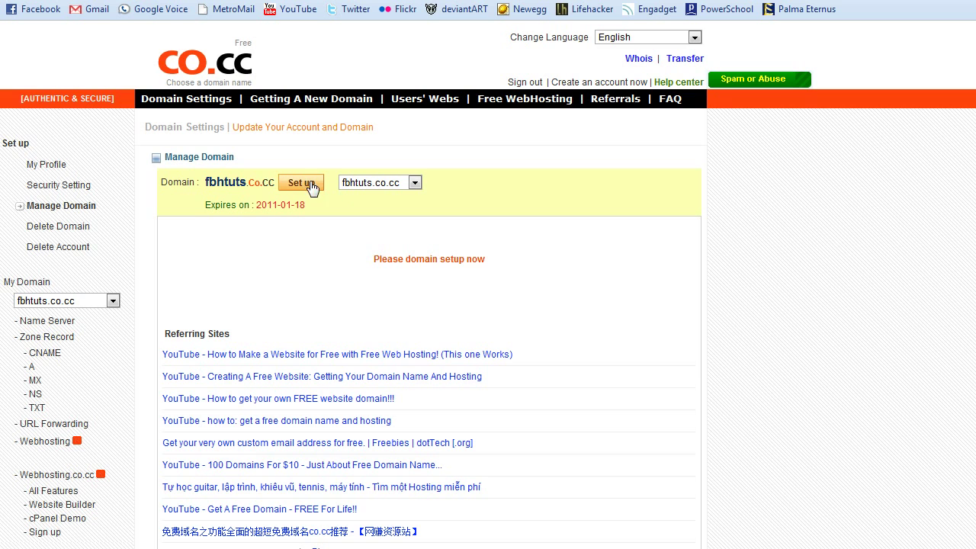
pyautogui.click(429, 258)
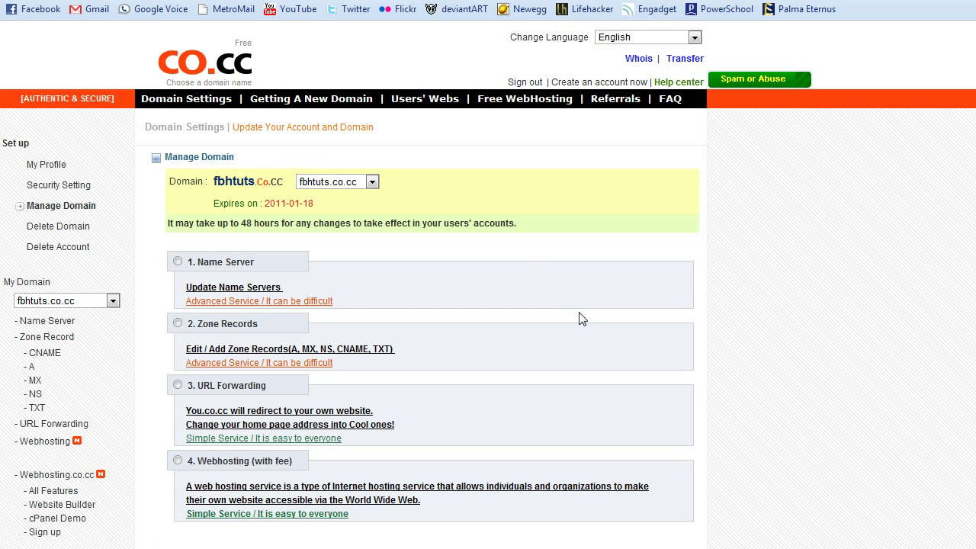
pyautogui.scroll(-2, 582, 317)
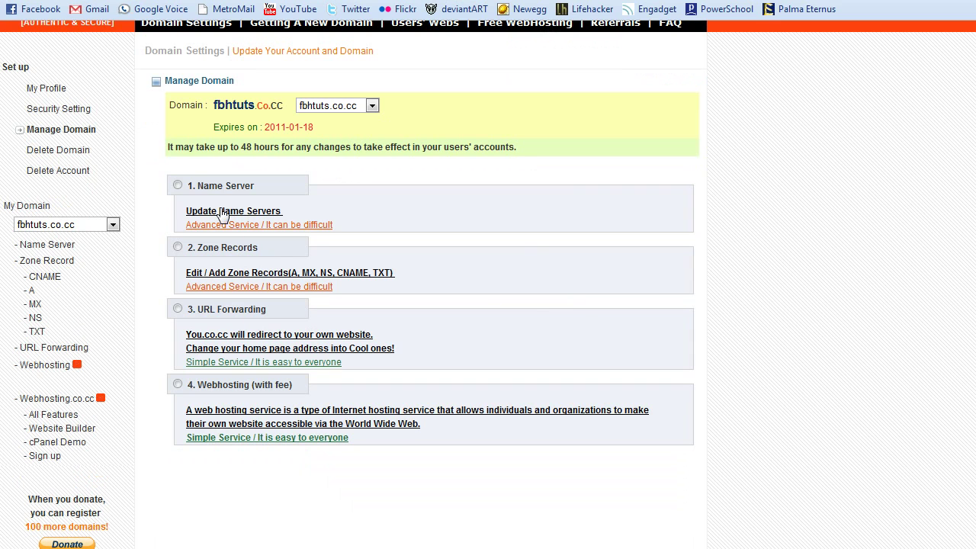
# Set fbhtuts.co.cc's name servers to ns1.freebeehosting.com and ns2.freebeehosting.com
pyautogui.click(177, 186)
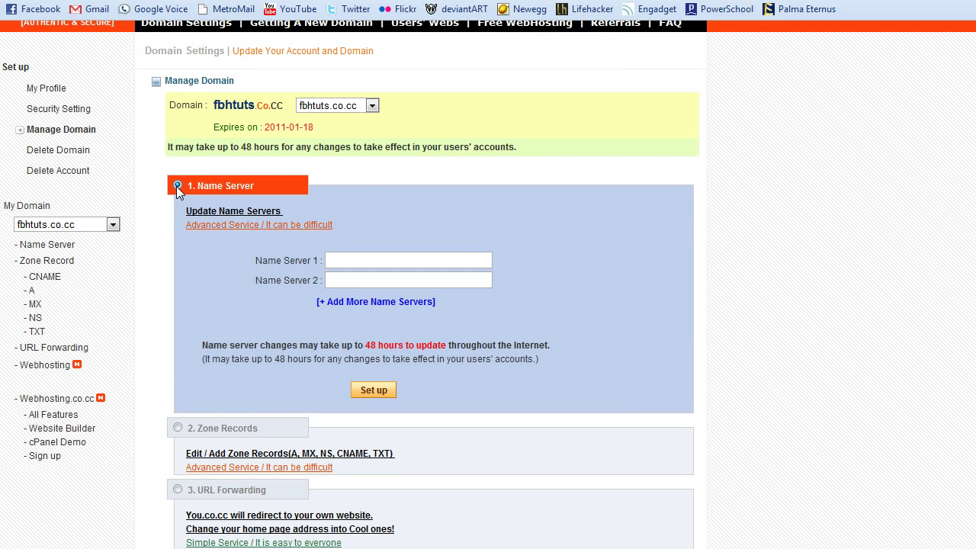
pyautogui.click(346, 261)
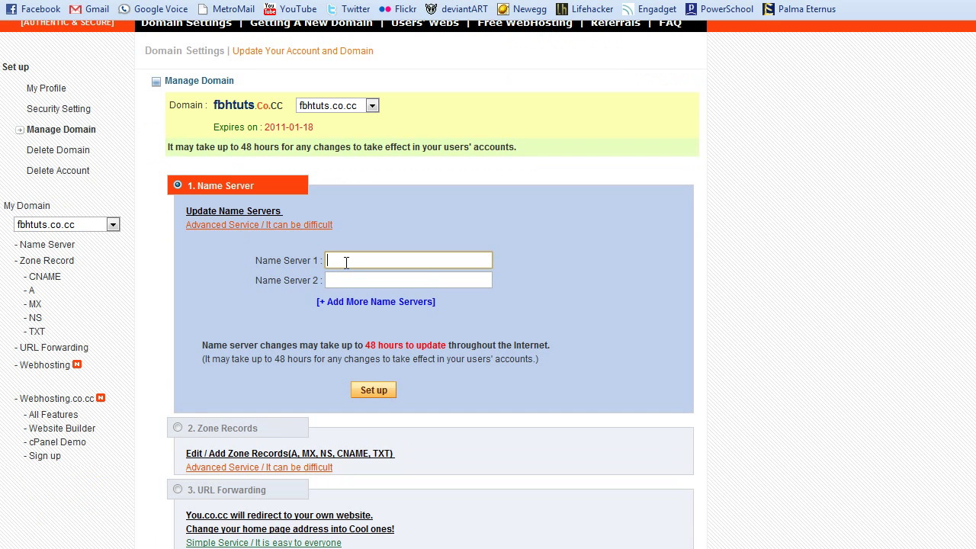
pyautogui.write('ns1.freebeehosting.com')
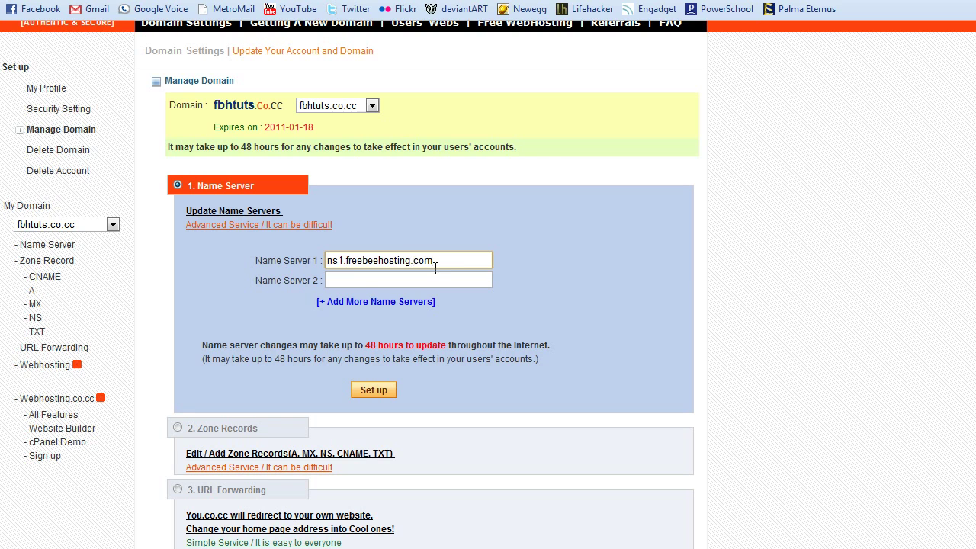
pyautogui.moveTo(438, 262); pyautogui.dragTo(322, 259)
pyautogui.hotkey('ctrl', 'c')
pyautogui.click(363, 280)
pyautogui.hotkey('ctrl', 'v')
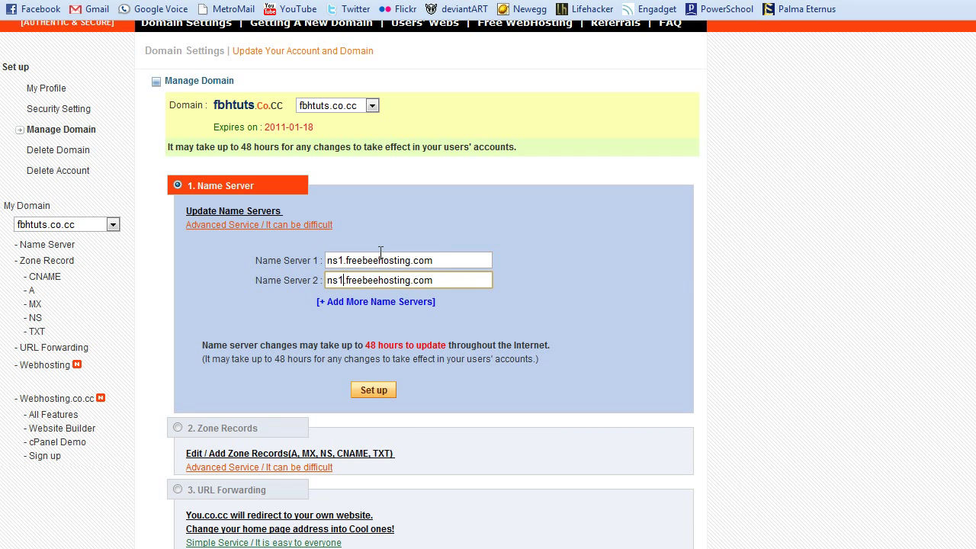
pyautogui.press('BackSpace')
pyautogui.write('2')
pyautogui.click(380, 391)
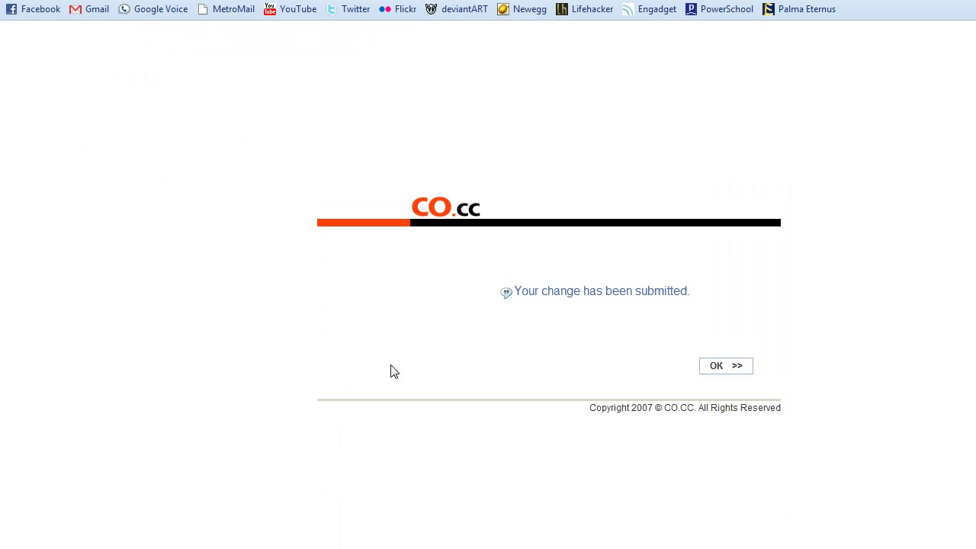
pyautogui.click(721, 369)
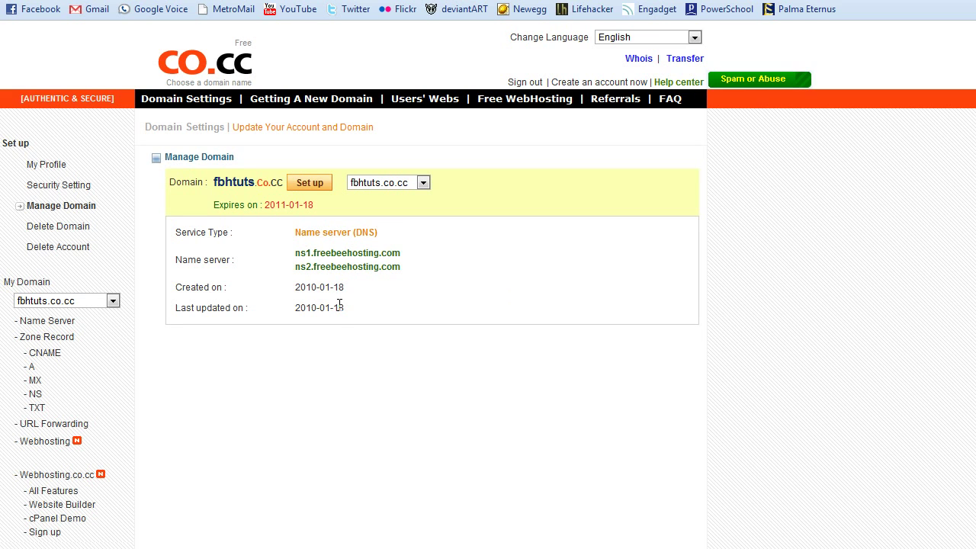
# Replace domain.com with fbhtuts.co.cc in DirectAdmin's Create Domain form and create it
pyautogui.press('F11')
pyautogui.click(93, 11)
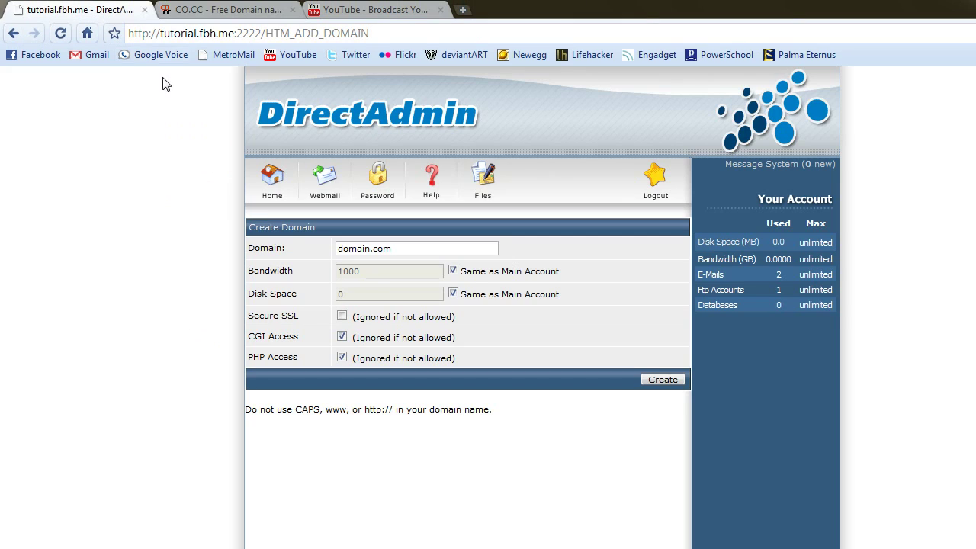
pyautogui.tripleClick(405, 249)
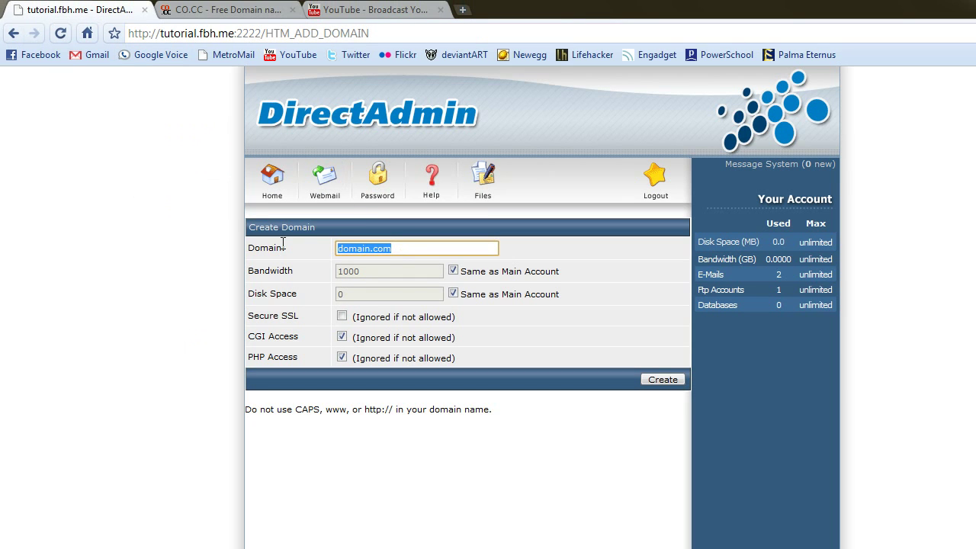
pyautogui.write('fbhtuts.co.cc')
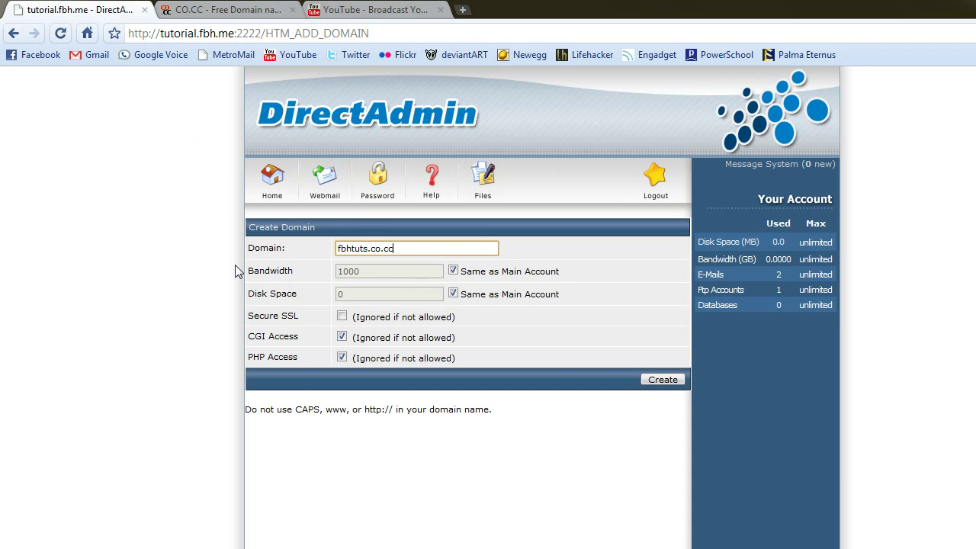
pyautogui.click(242, 274)
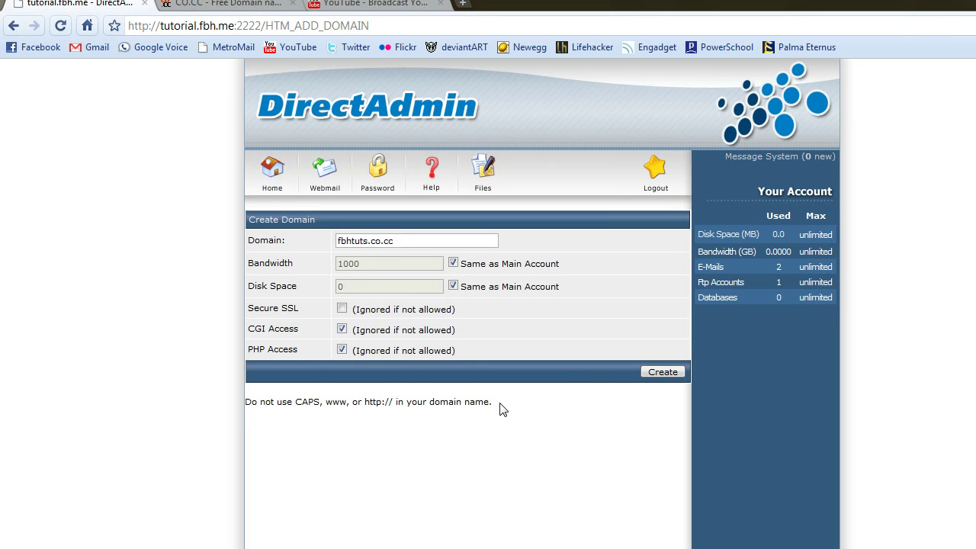
pyautogui.moveTo(496, 403); pyautogui.dragTo(294, 409)
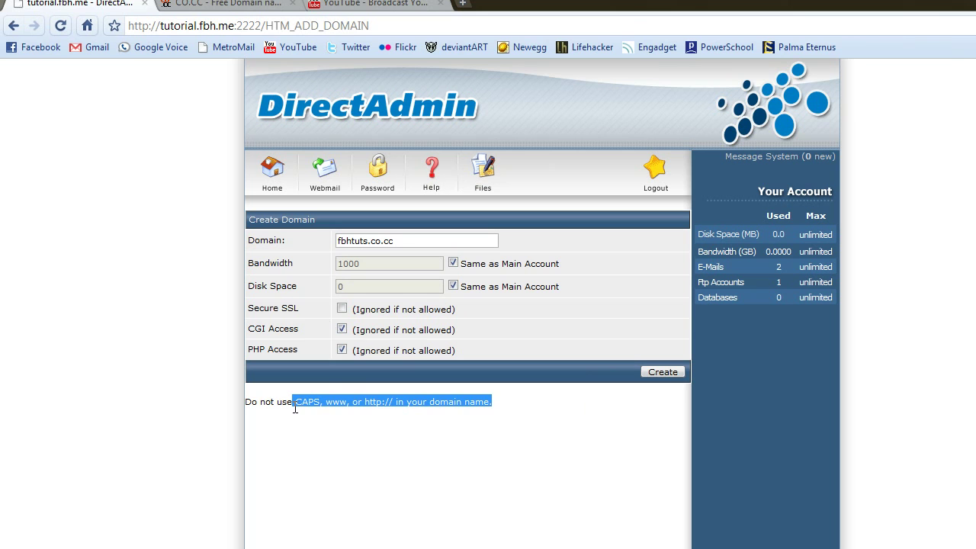
pyautogui.moveTo(392, 241); pyautogui.dragTo(320, 243)
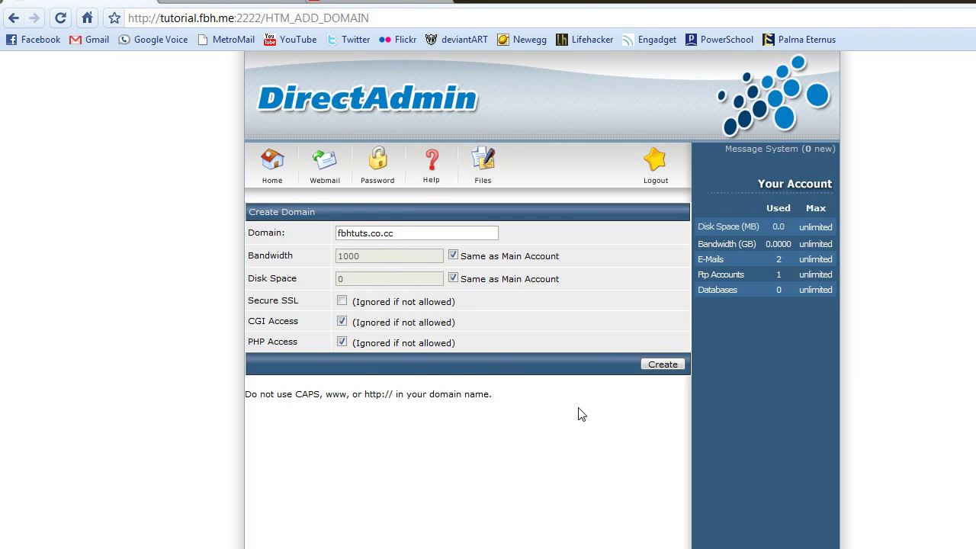
pyautogui.click(665, 364)
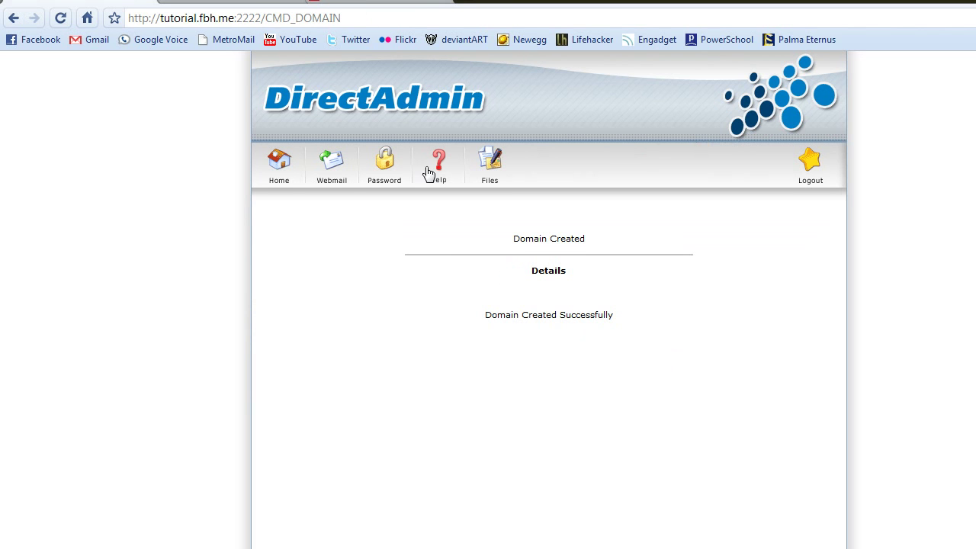
# Browse to fbhtuts.co.cc from the address bar
pyautogui.click(373, 34)
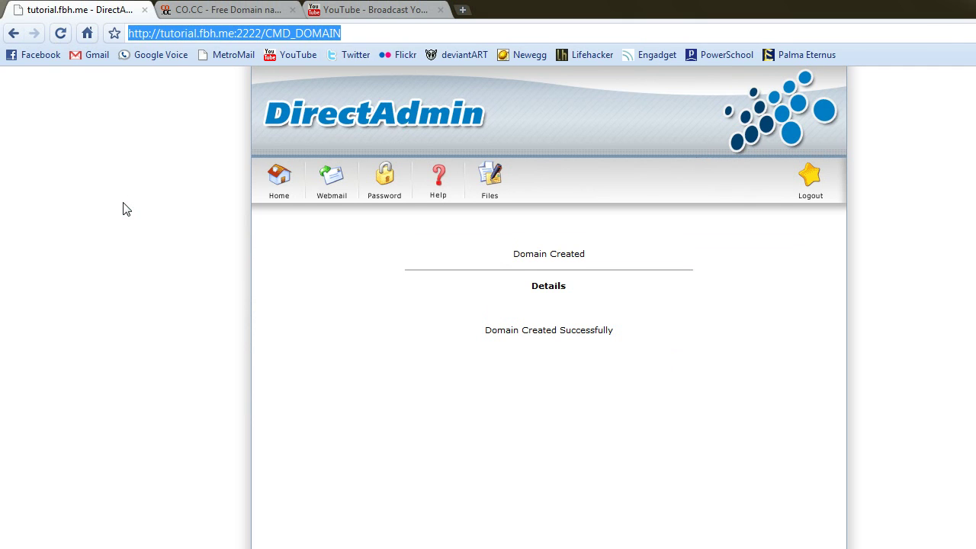
pyautogui.press('BackSpace')
pyautogui.write('ffh')
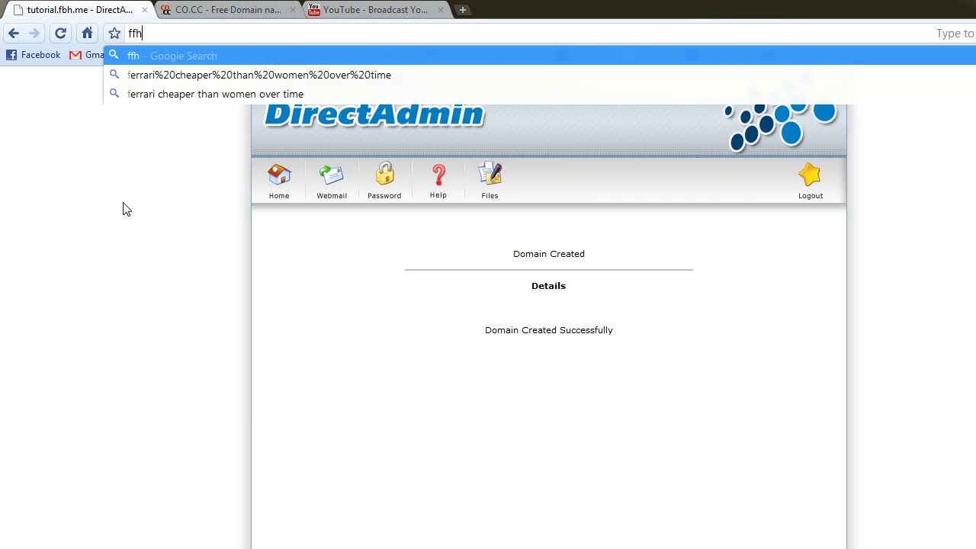
pyautogui.write('fbht')
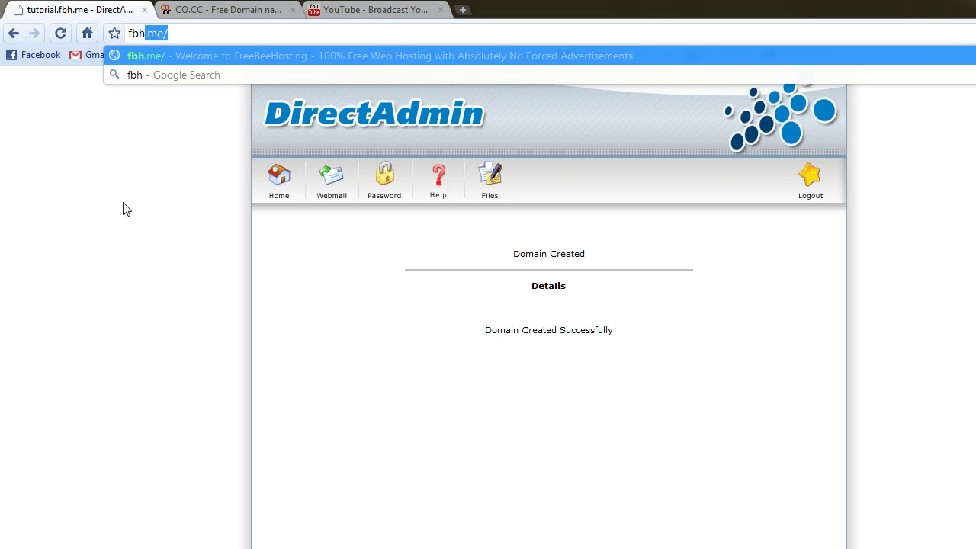
pyautogui.write('utos')
pyautogui.press('BackSpace')
pyautogui.press('BackSpace')
pyautogui.write('s.co.cc')
pyautogui.press('Return')
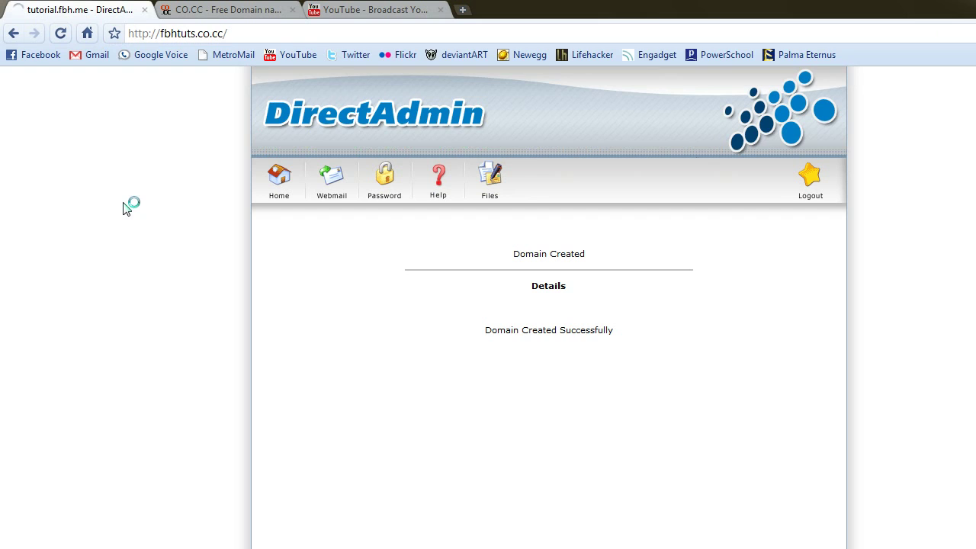